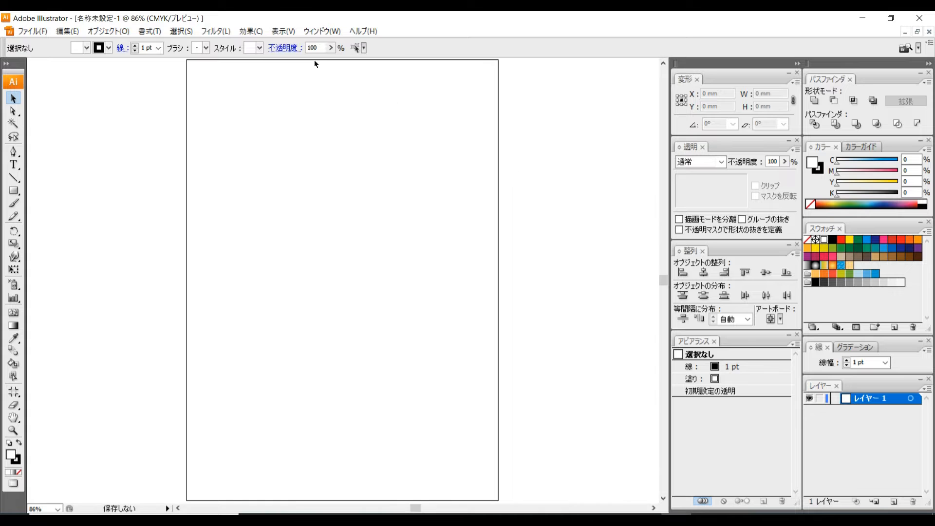
Show the document grid and turn on snapping to the grid
click(282, 33)
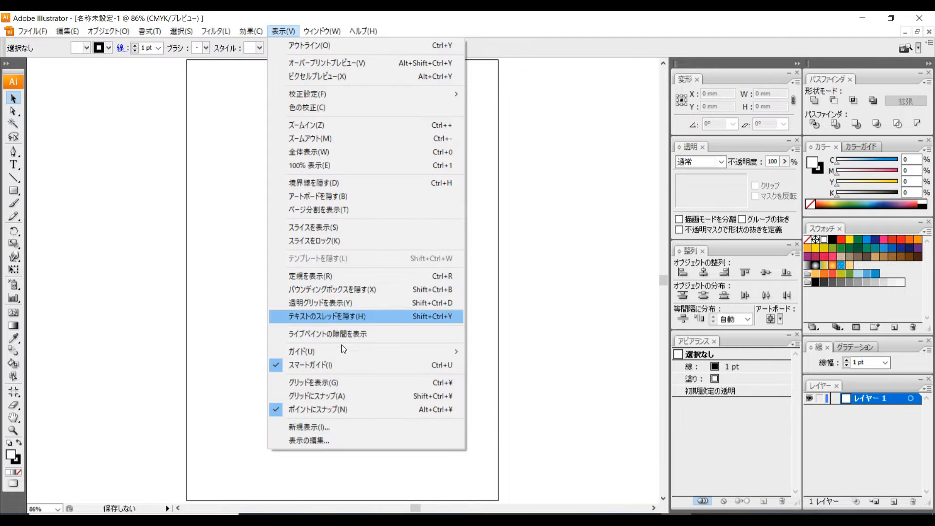
click(345, 385)
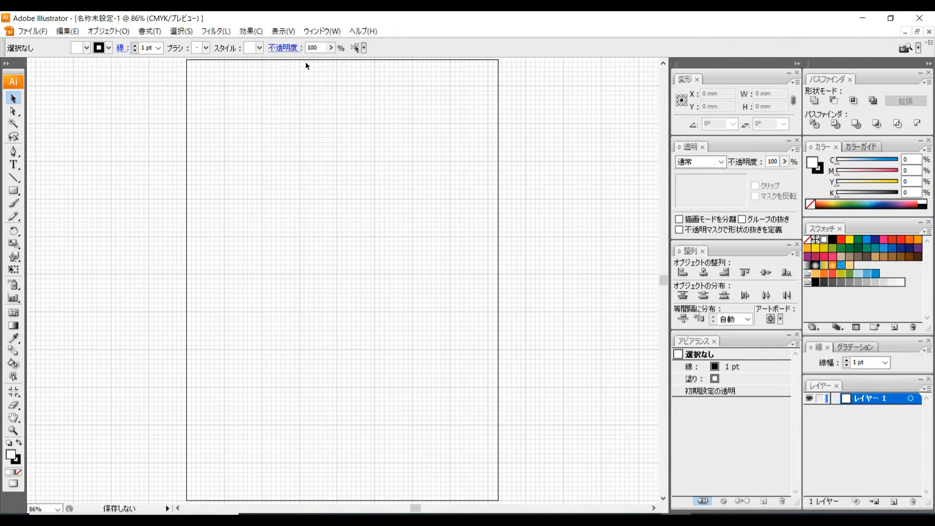
click(284, 32)
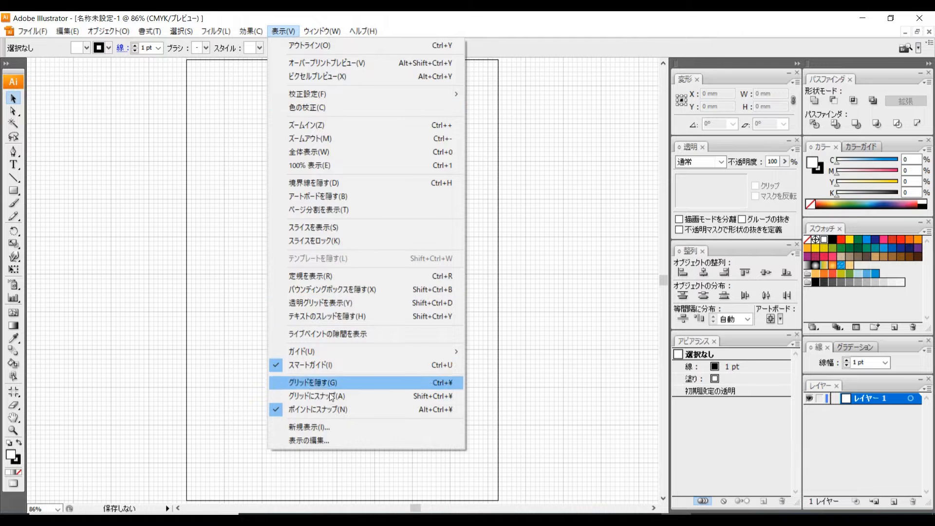
click(328, 396)
Set the default fill to none and the stroke to blue with a 5 pt weight
key(ctrl+plus)
key(ctrl+plus)
key(ctrl+plus)
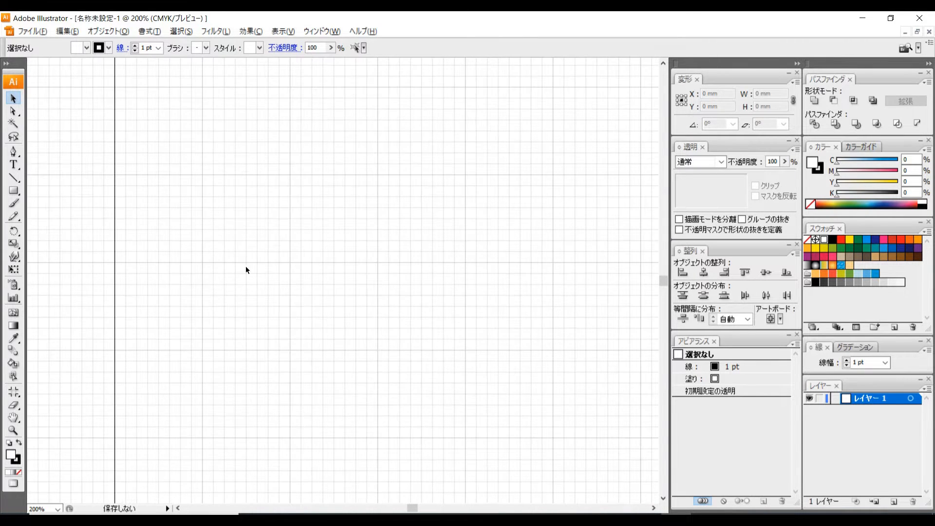
drag(246, 255, 216, 288)
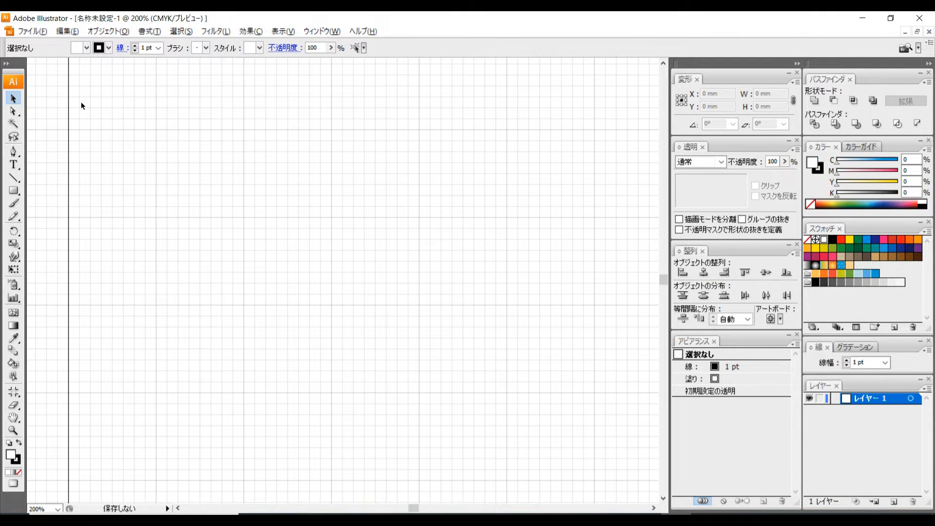
click(86, 47)
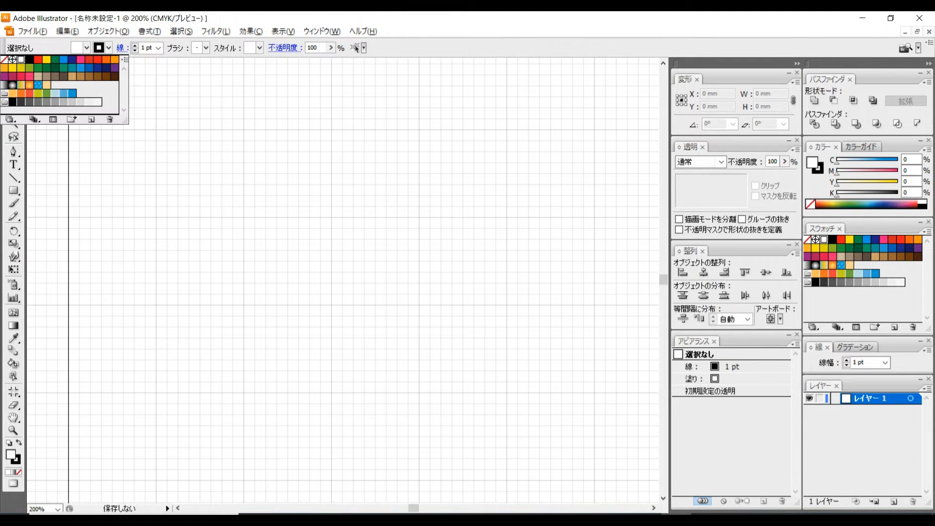
click(4, 59)
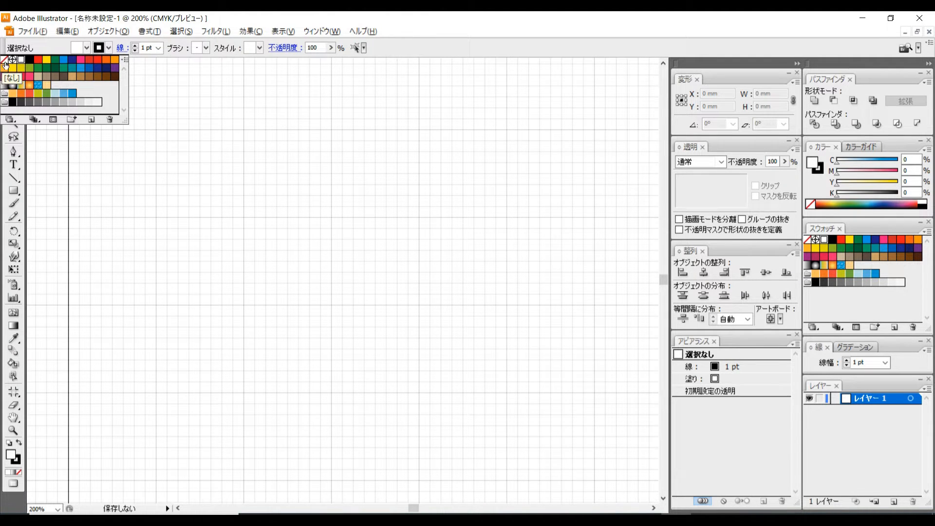
click(109, 47)
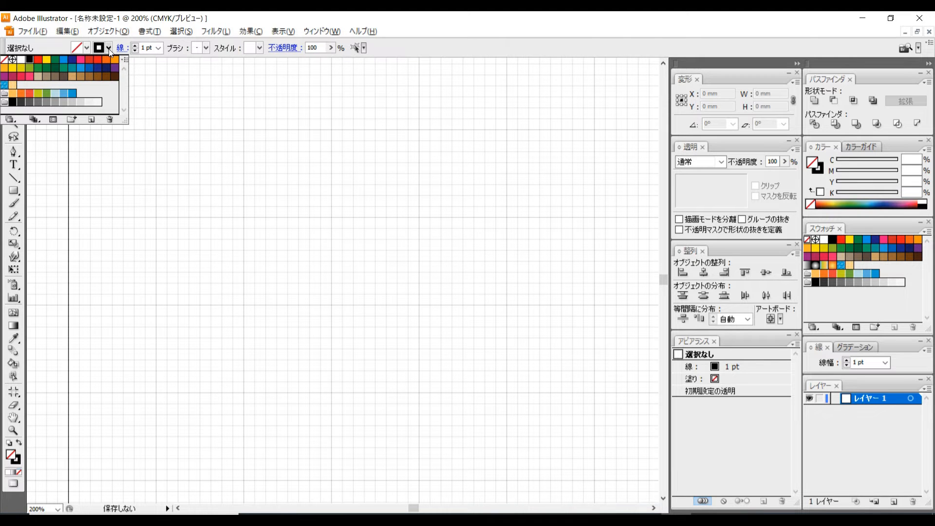
click(64, 62)
click(159, 48)
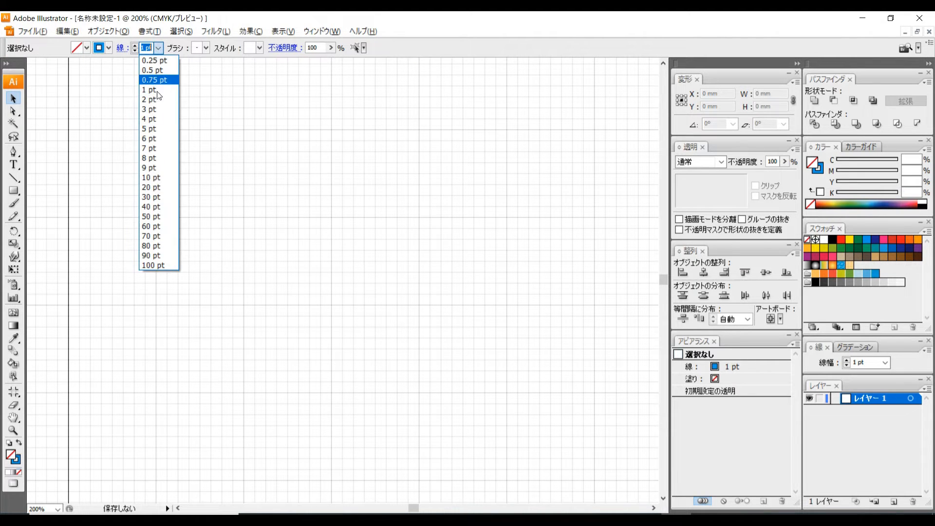
click(160, 129)
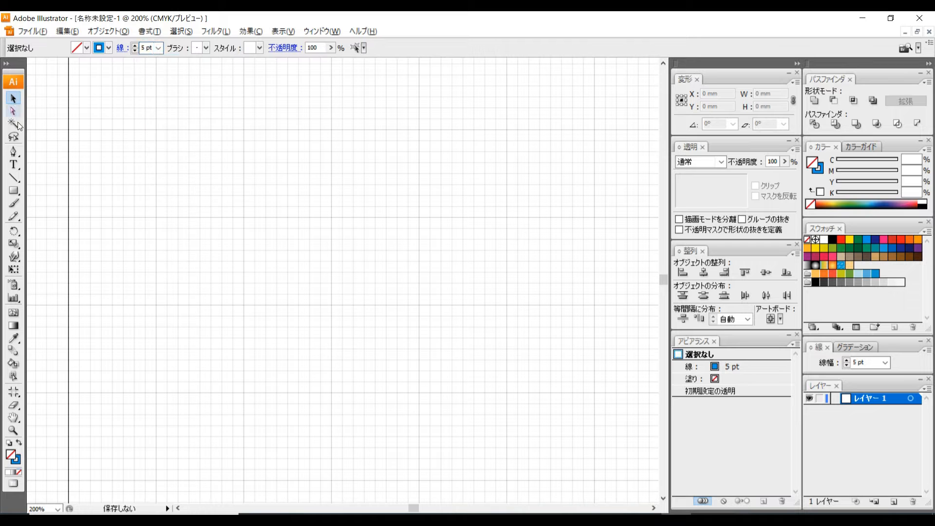
With the Pen tool, draw an open wave of eight smooth anchors from about X 25.4, Y 203.2 mm, alternating one major grid square down and up
click(13, 151)
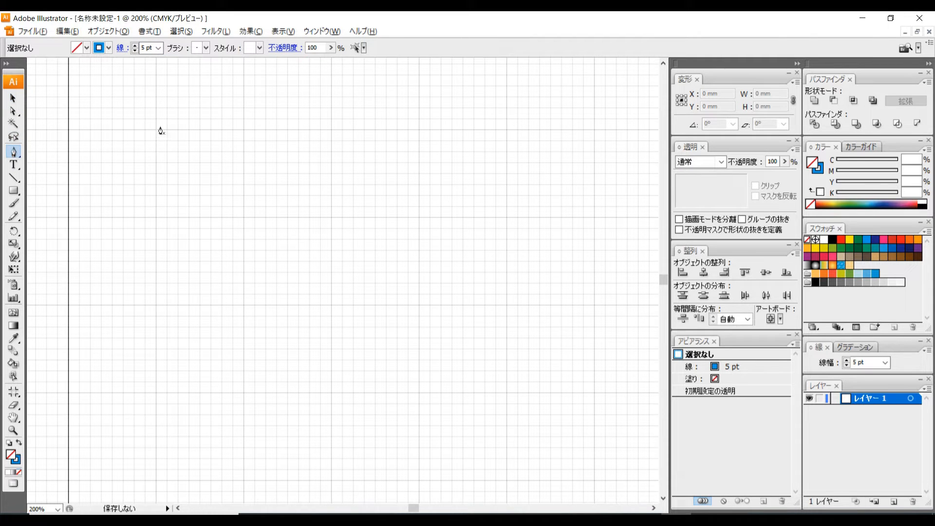
drag(156, 130, 198, 130)
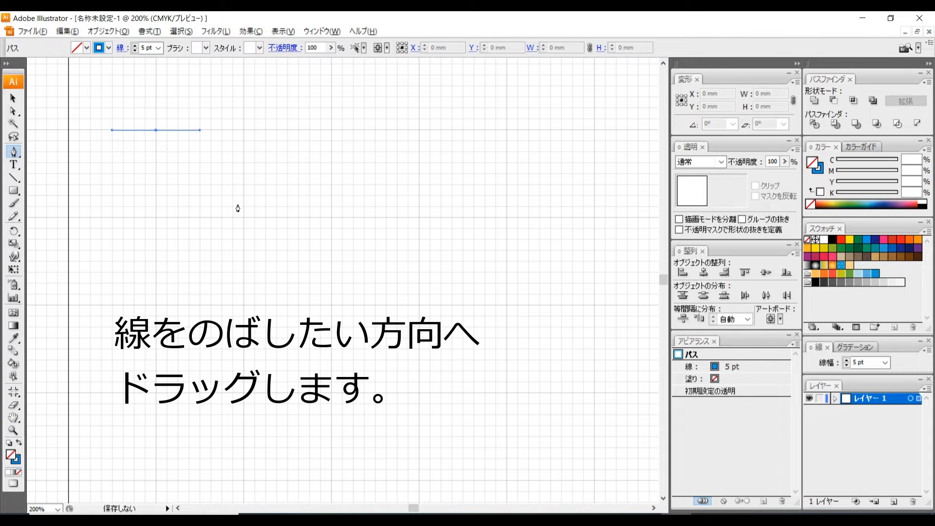
drag(244, 218, 287, 218)
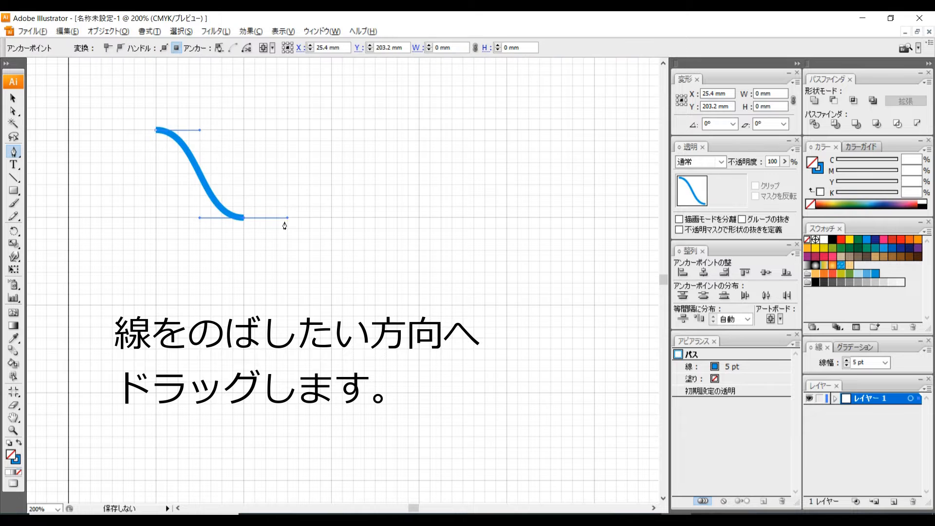
drag(331, 130, 372, 136)
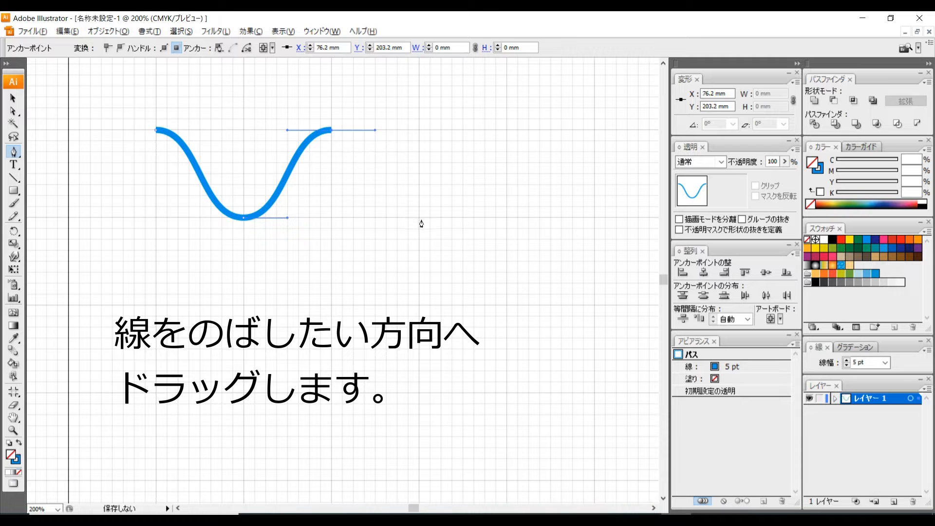
drag(419, 217, 459, 220)
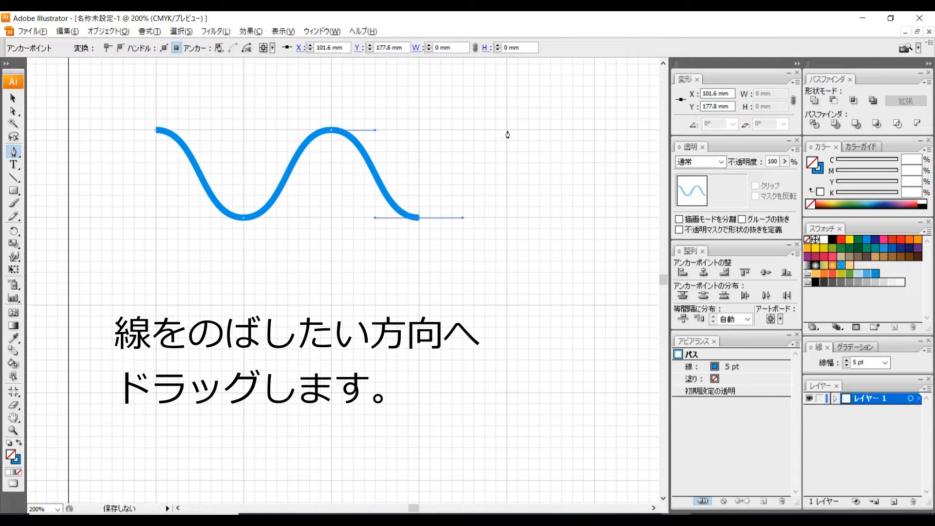
drag(507, 130, 549, 130)
drag(545, 179, 410, 173)
drag(430, 208, 473, 208)
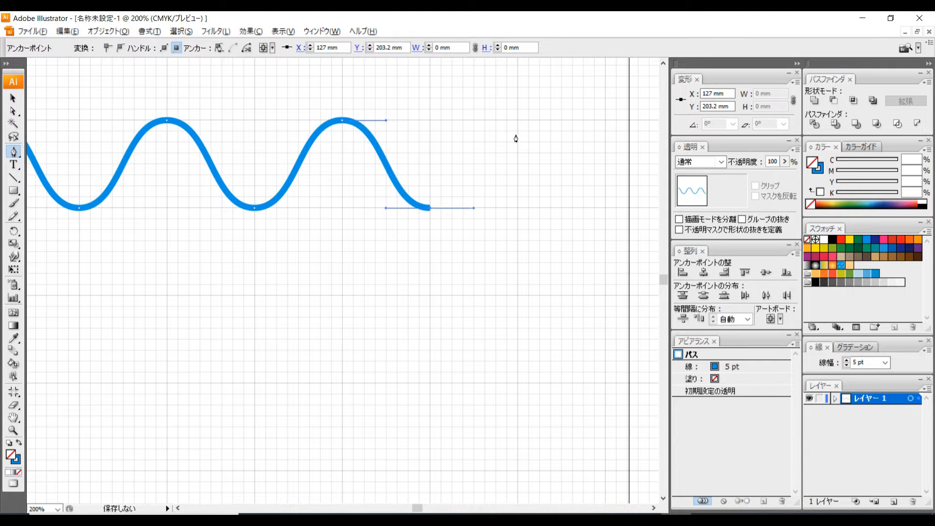
drag(517, 119, 561, 123)
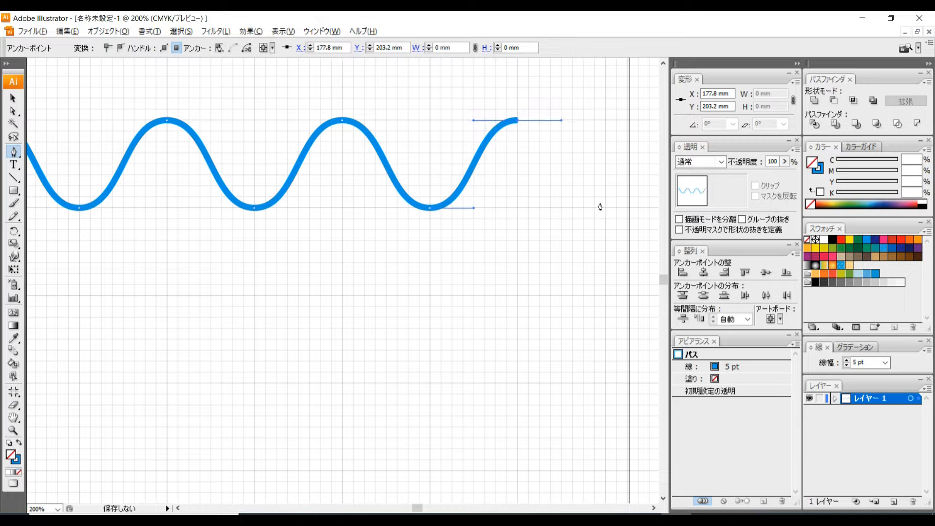
drag(605, 208, 650, 209)
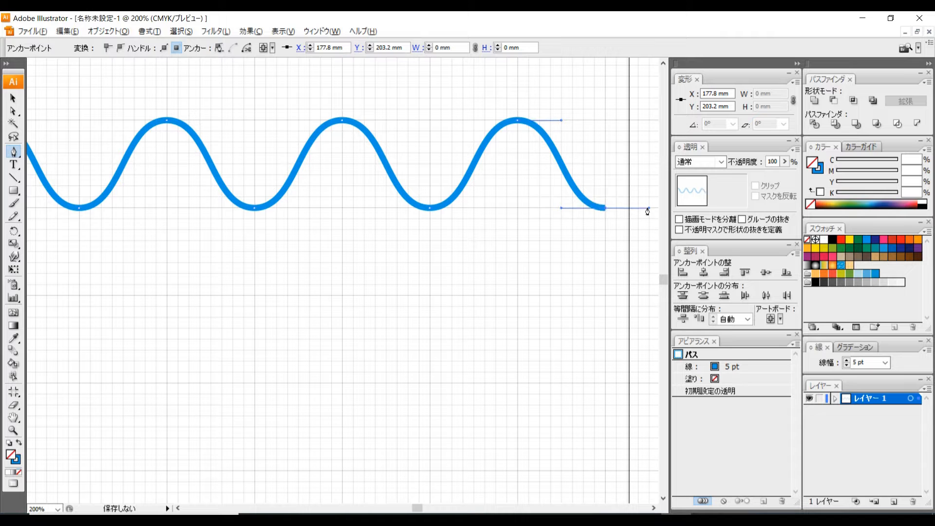
ctrl+click(544, 248)
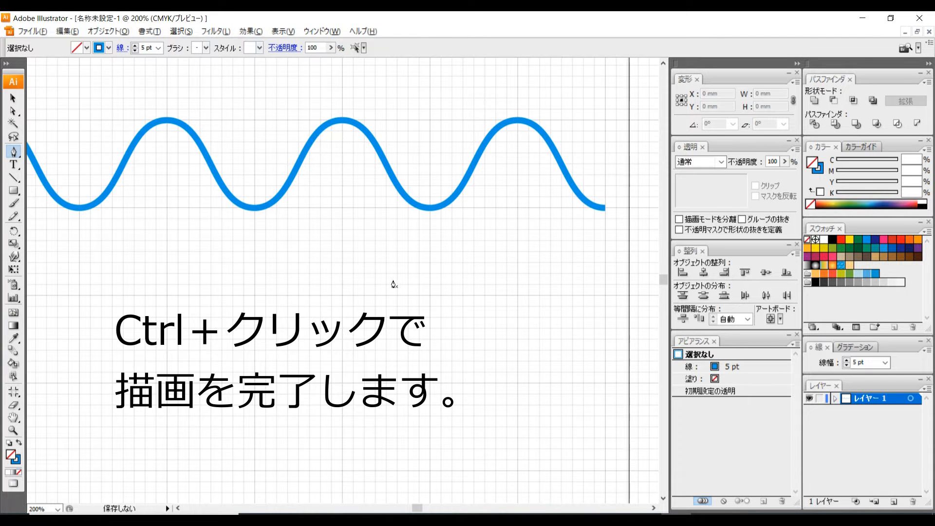
Start a second path below the first wave with a U-shaped curve of three smooth anchors from about X 25.4 mm to 76.2 mm
drag(362, 284, 524, 275)
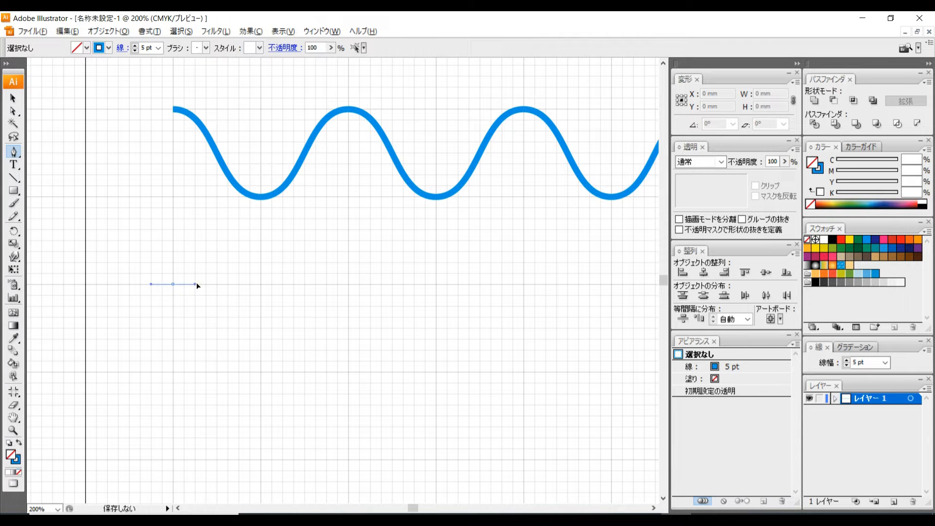
drag(215, 285, 215, 285)
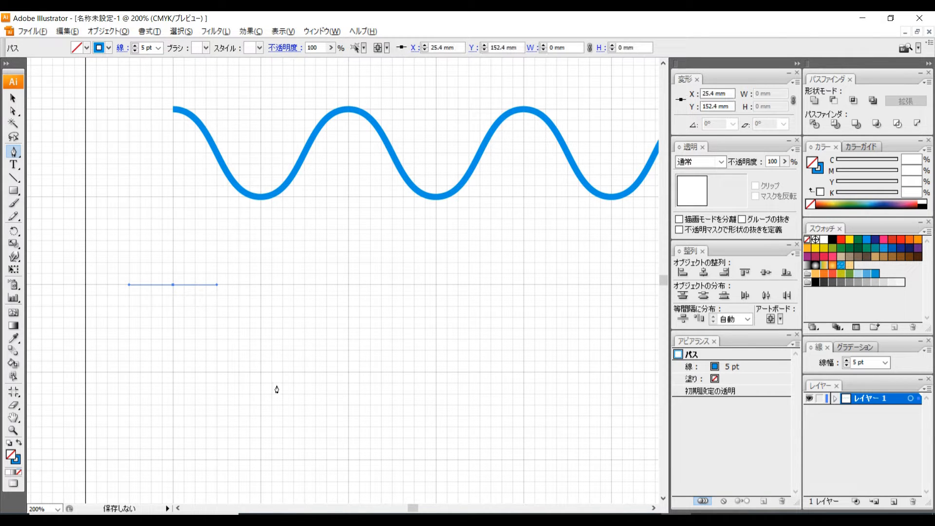
drag(260, 372, 305, 376)
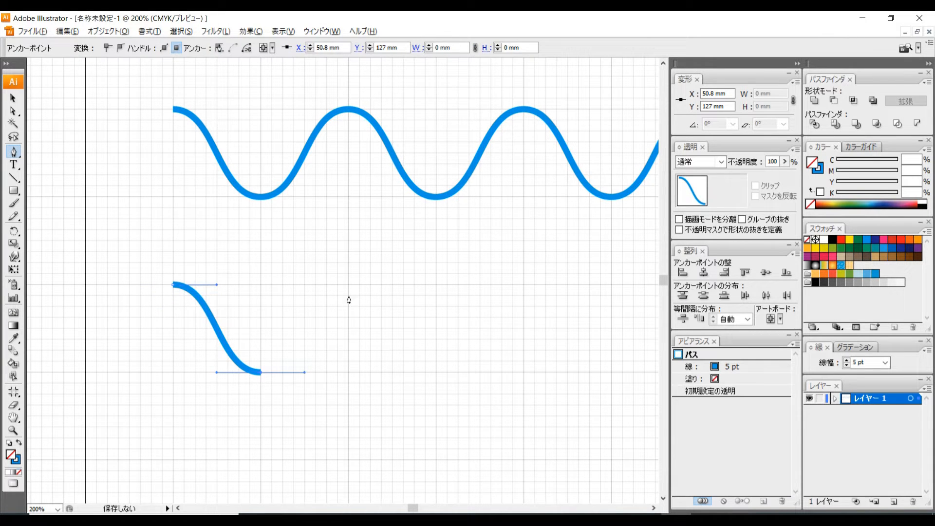
drag(348, 285, 390, 288)
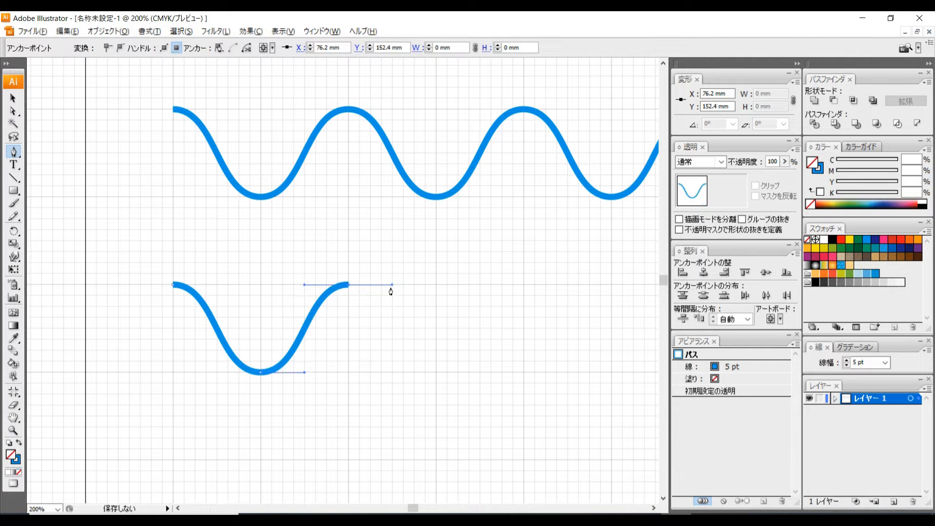
Remove the end anchor's outgoing handle and add four straight segments, each one major grid square long: down, right, up, right
click(348, 286)
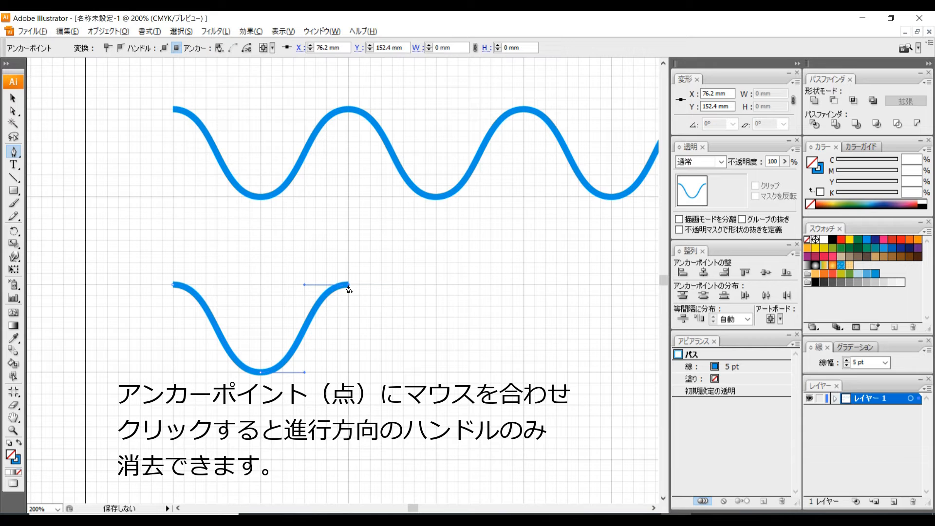
click(348, 373)
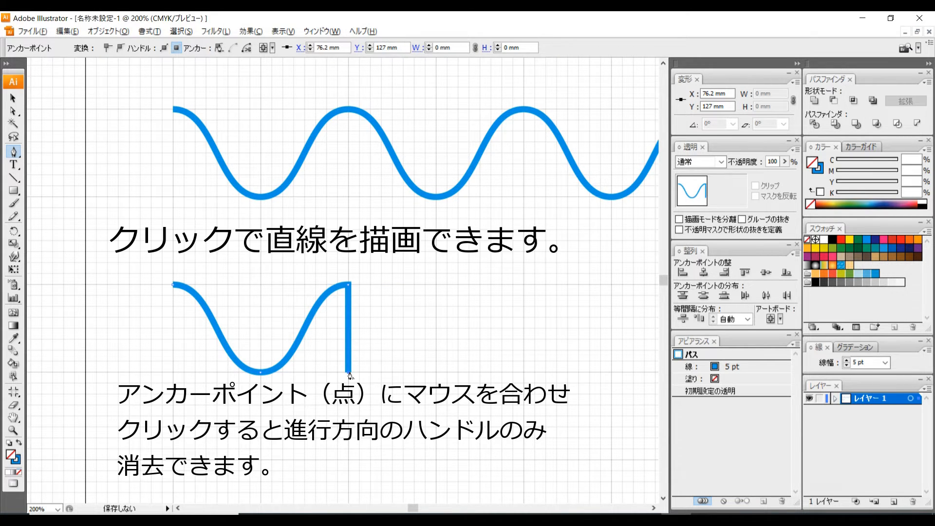
click(436, 373)
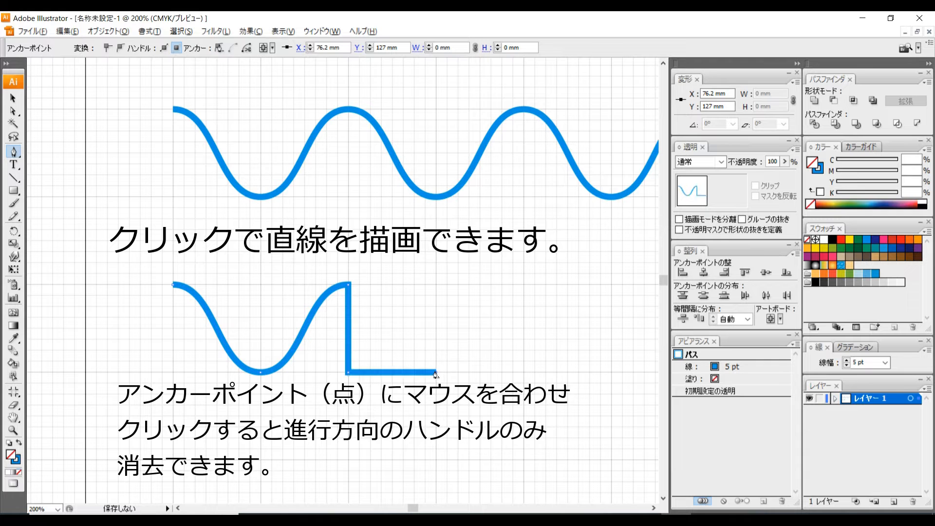
click(436, 285)
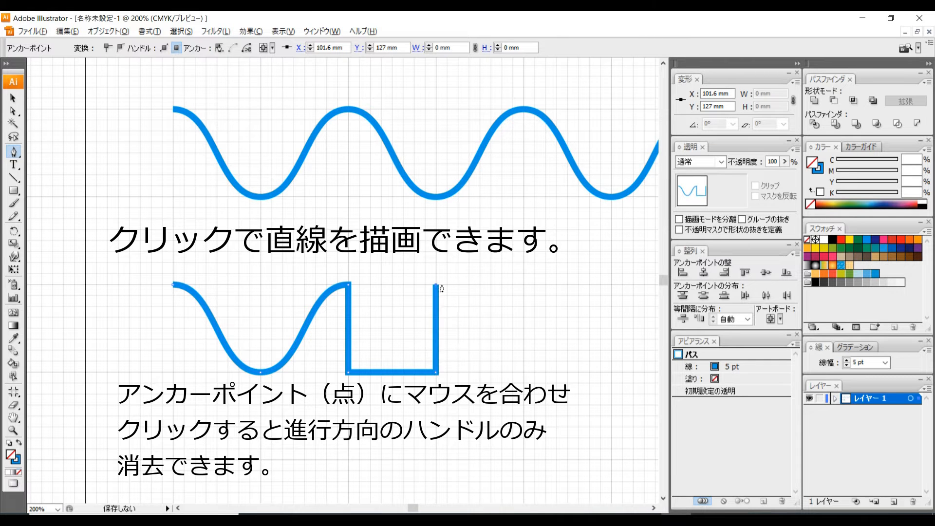
click(523, 286)
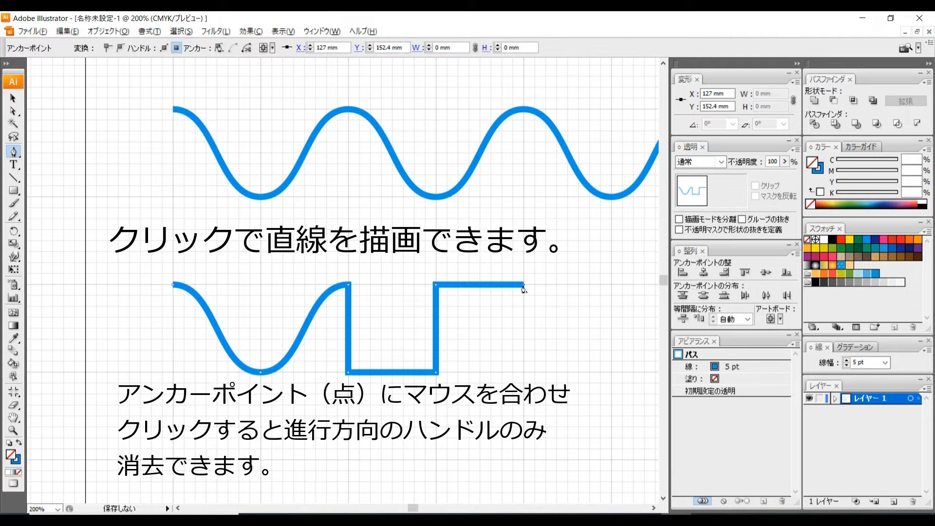
Pull a horizontal outgoing handle from the end anchor and continue with a U-shaped curve two major grid squares wide
drag(523, 286, 523, 285)
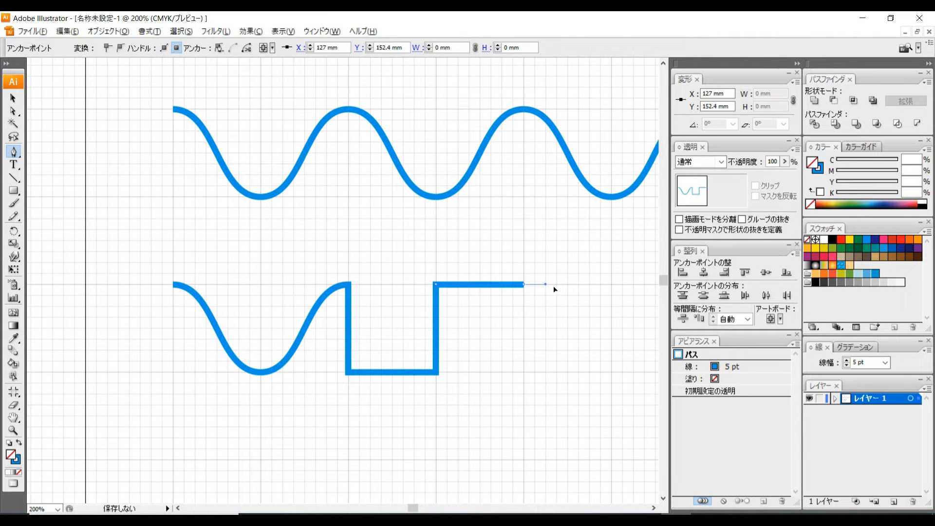
drag(565, 286, 567, 285)
drag(560, 351, 430, 338)
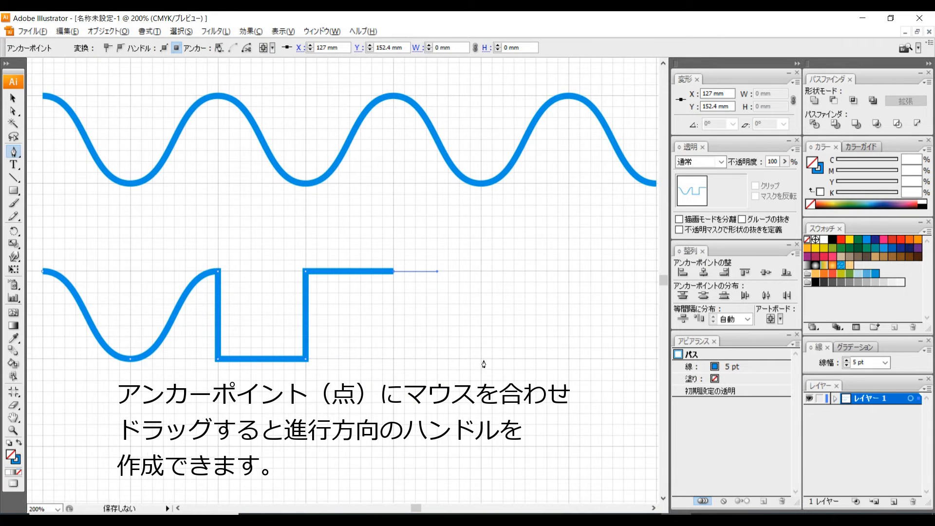
drag(481, 359, 520, 357)
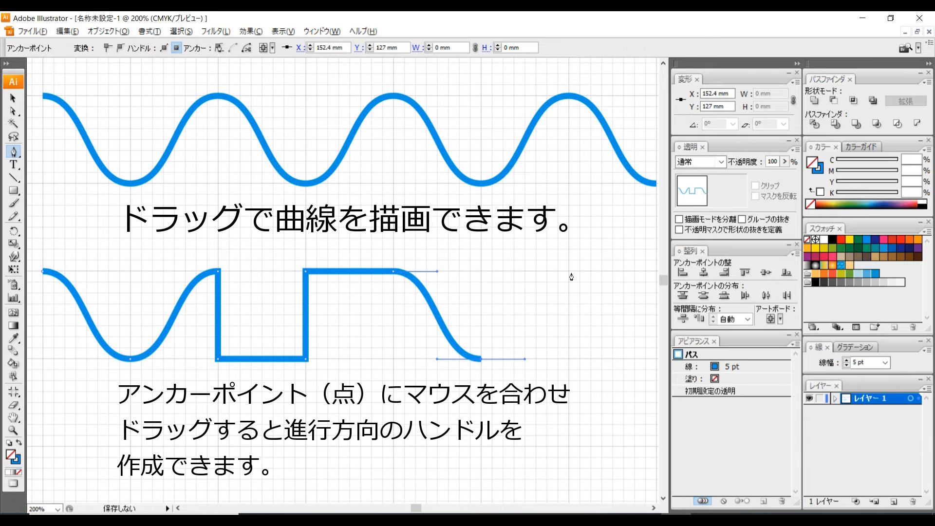
drag(568, 271, 612, 271)
Remove the outgoing handle at the end of the second U-curve and add three straight segments of one major grid square: right, down, right
drag(587, 299, 447, 291)
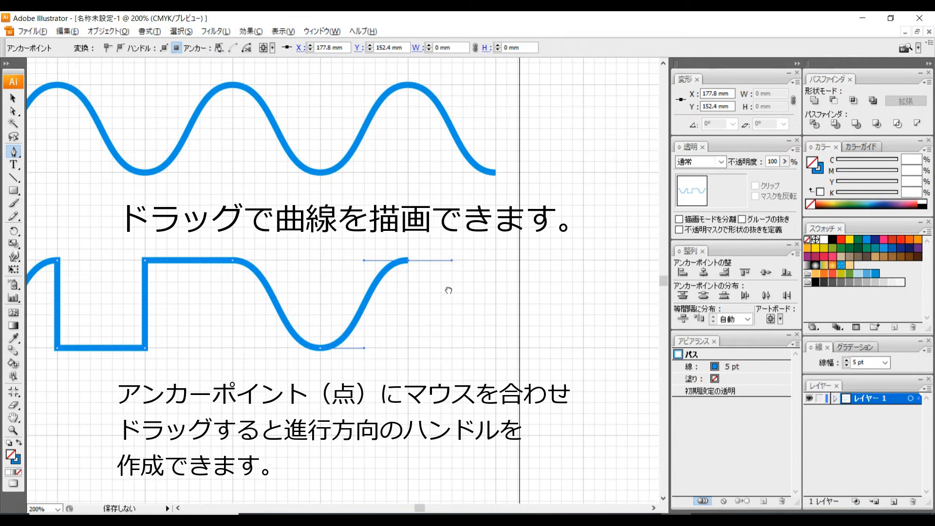
click(408, 260)
drag(496, 260, 496, 260)
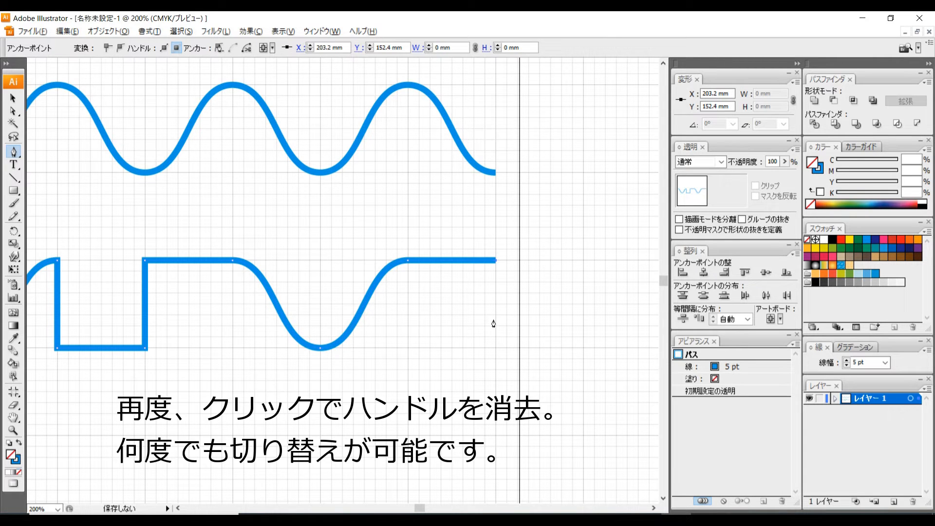
click(495, 348)
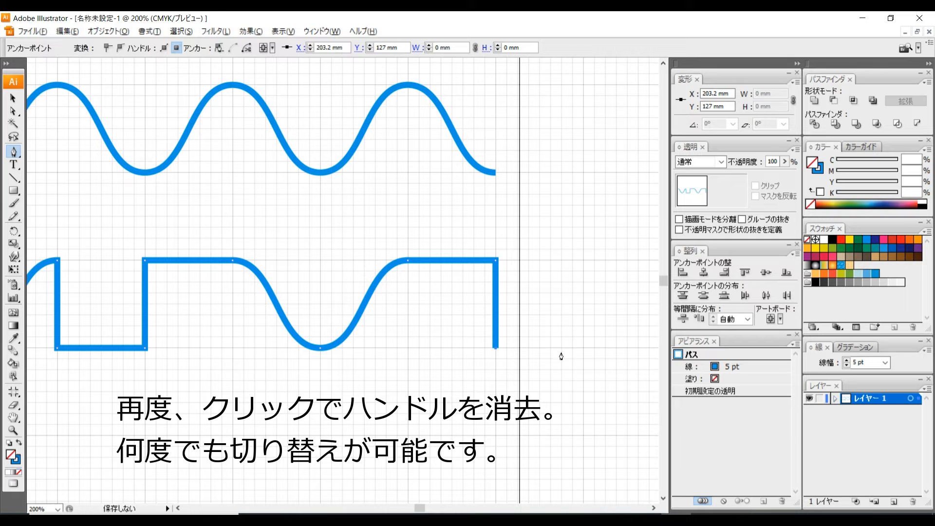
click(583, 348)
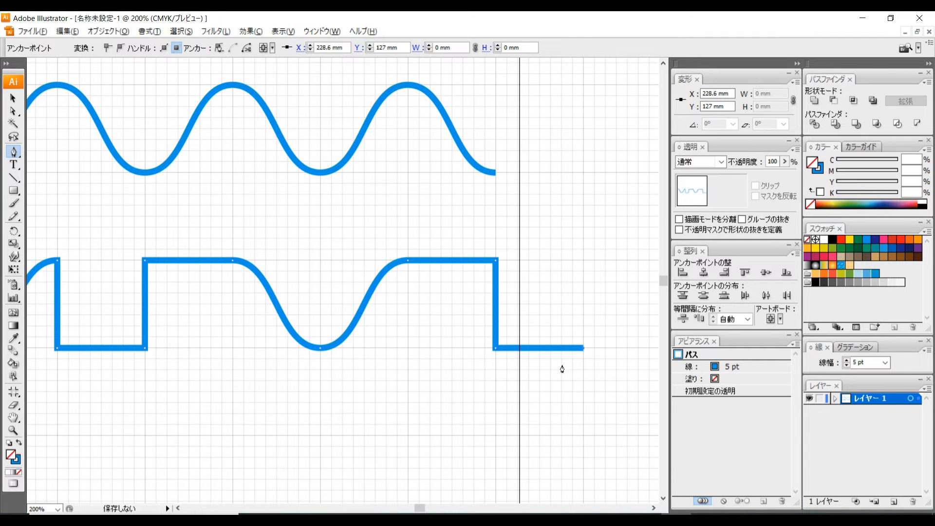
End the second path, the one mixing curved and straight segments, and deselect it
ctrl+click(542, 386)
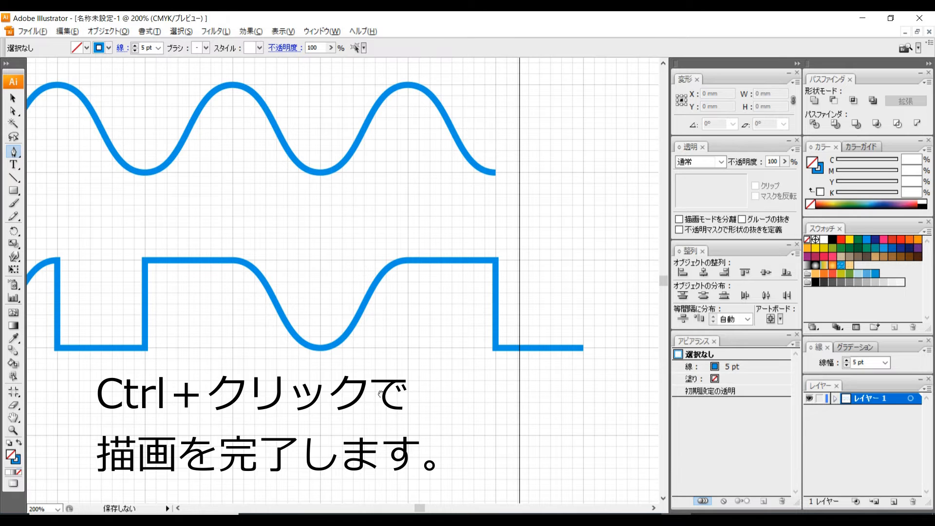
drag(373, 398, 447, 382)
scroll(422, 383, down, 1)
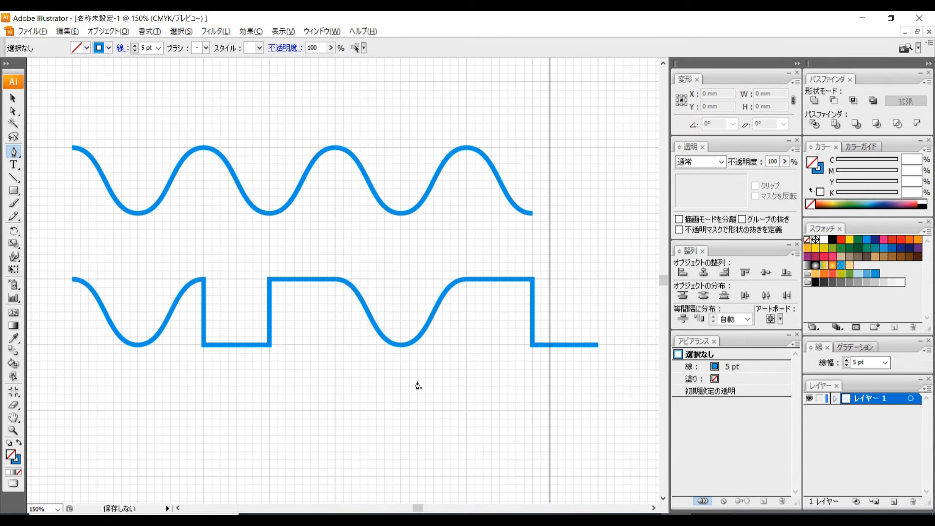
Start a third path below the second with a rounded arch of three smooth anchors from about X 25.4 mm to 76.2 mm
drag(306, 395, 383, 298)
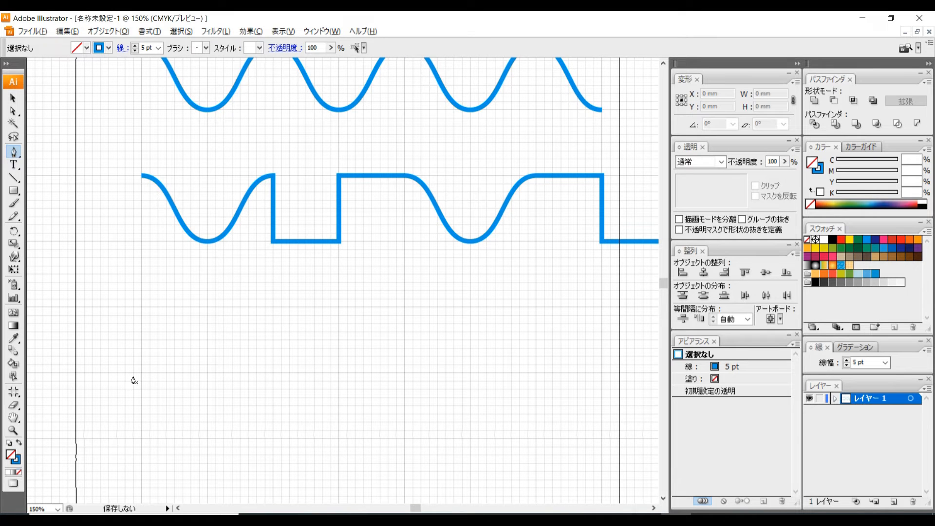
scroll(143, 375, up, 1)
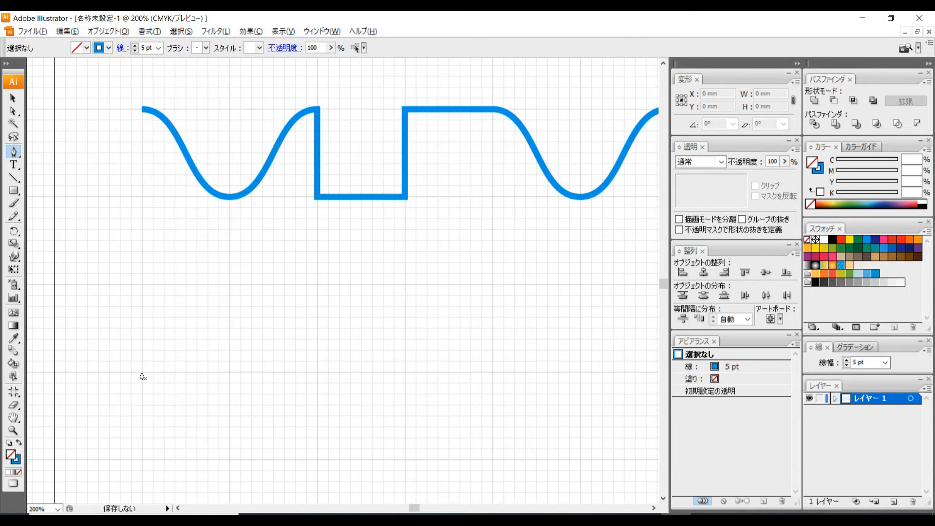
drag(141, 361, 142, 328)
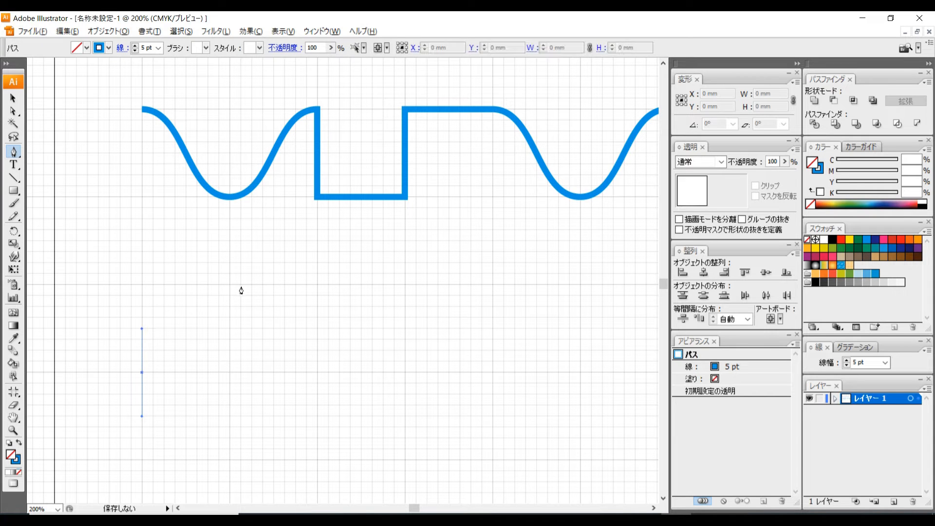
drag(230, 284, 274, 285)
drag(317, 372, 314, 415)
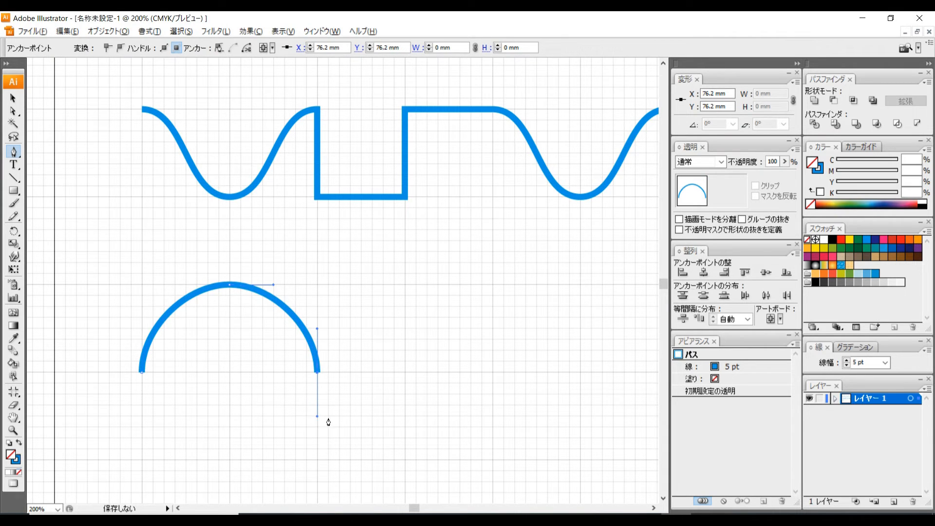
Redirect the end anchor's outgoing handle horizontally to the right and continue with a bell-shaped curve two major grid squares wide
mouse_move(317, 416)
mouse_down()
mouse_move(373, 380)
mouse_move(364, 372)
mouse_up()
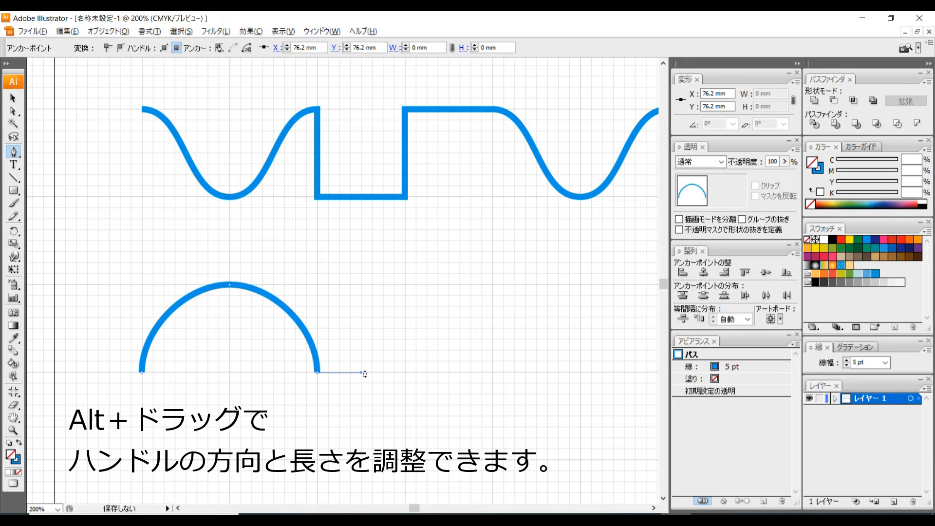
drag(404, 284, 448, 285)
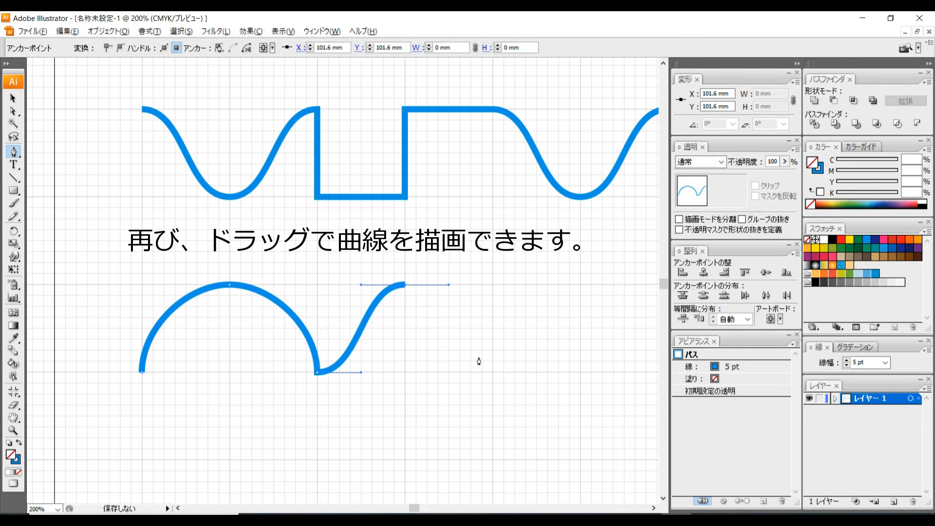
drag(492, 372, 536, 372)
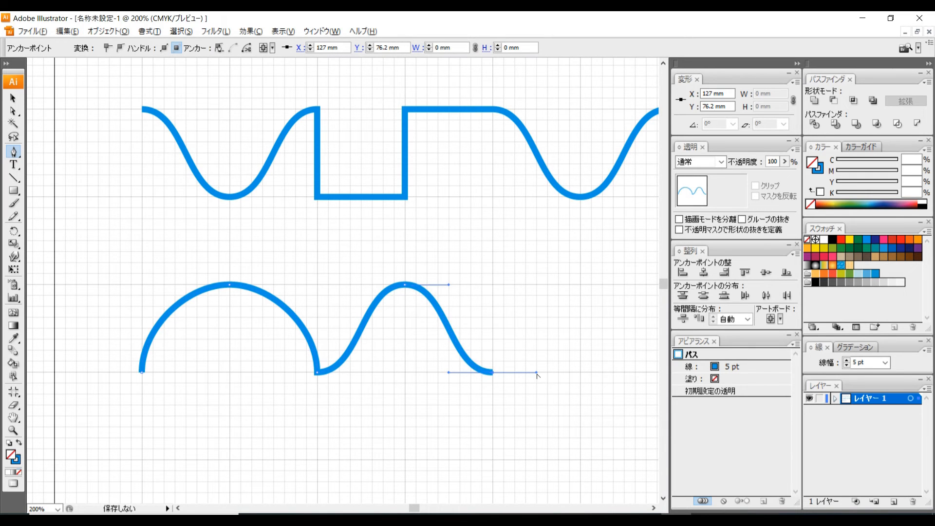
Redirect the end anchor's outgoing handle straight up and add a rounded rise and an S-shaped fall, each one major grid square wide
drag(537, 374, 522, 348)
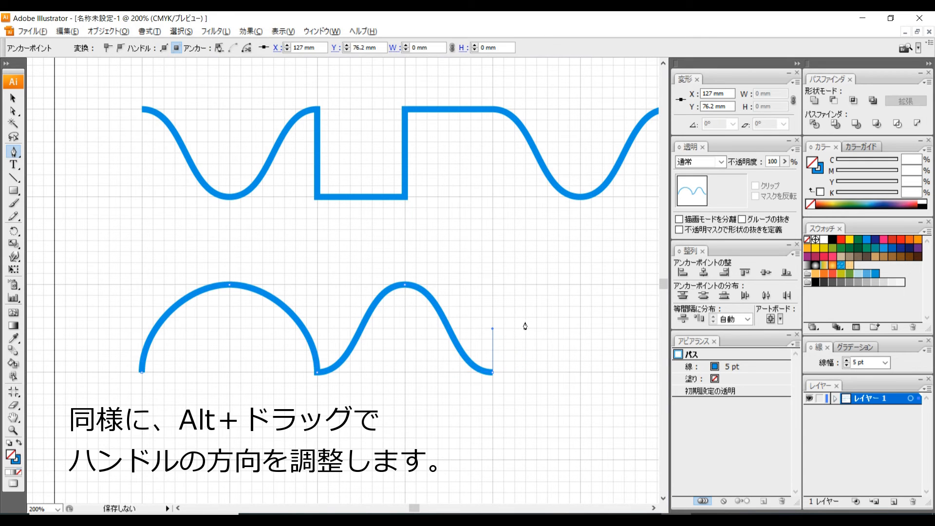
drag(516, 326, 393, 320)
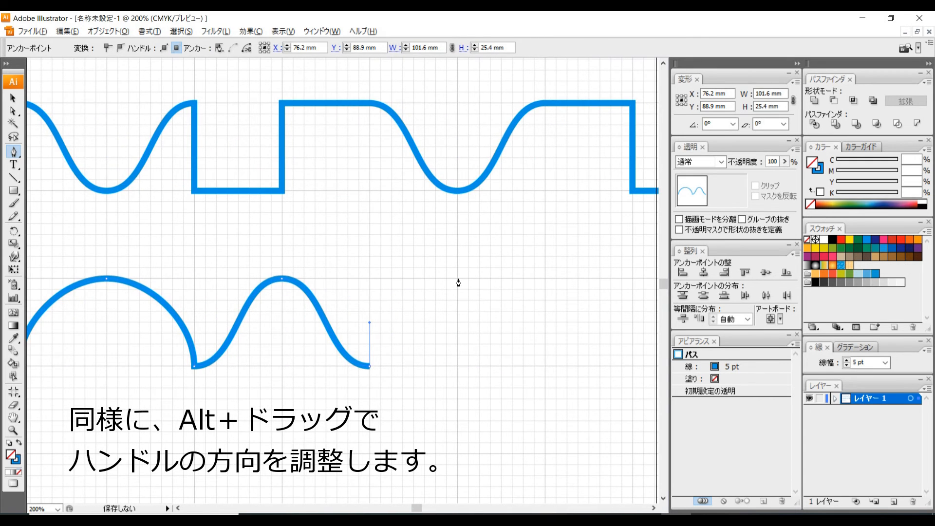
drag(457, 278, 497, 279)
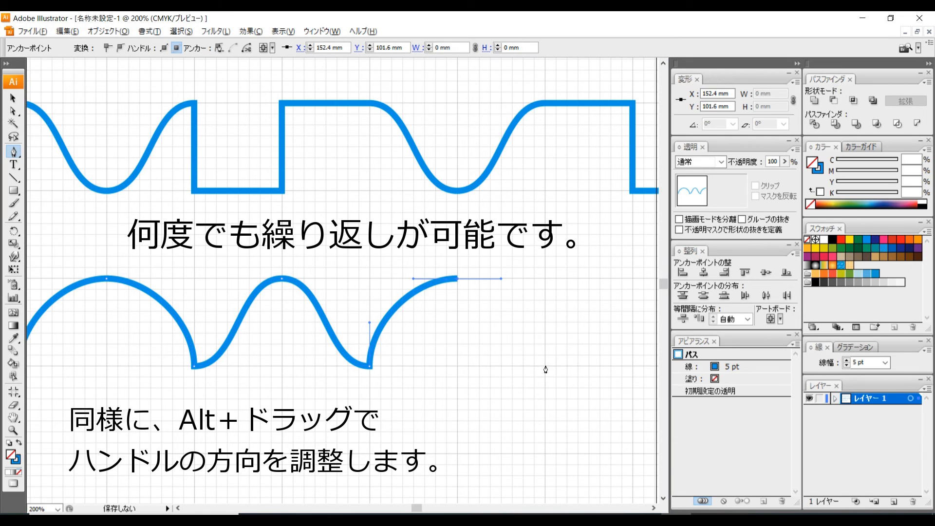
drag(545, 365, 583, 368)
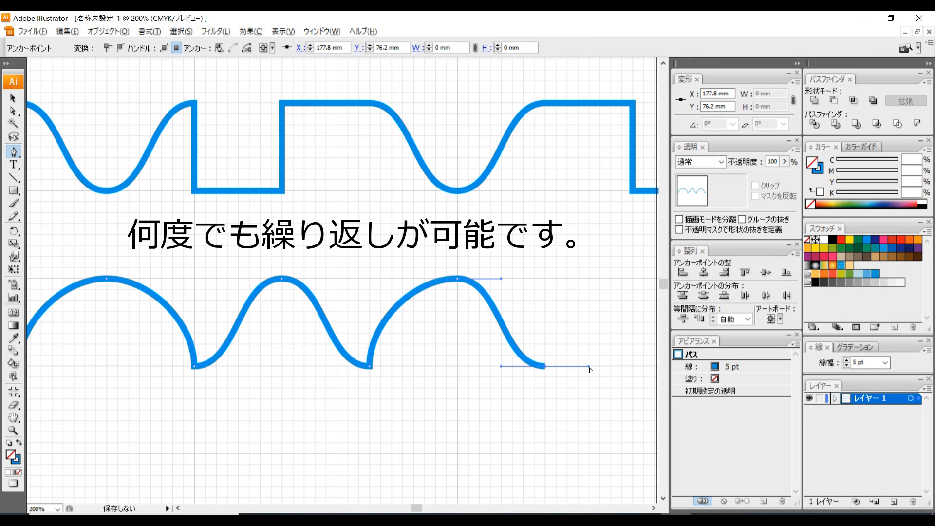
Redirect the last anchor's outgoing handle straight up, add a rounded rise one major grid square wide, and end the third path
drag(585, 363, 573, 342)
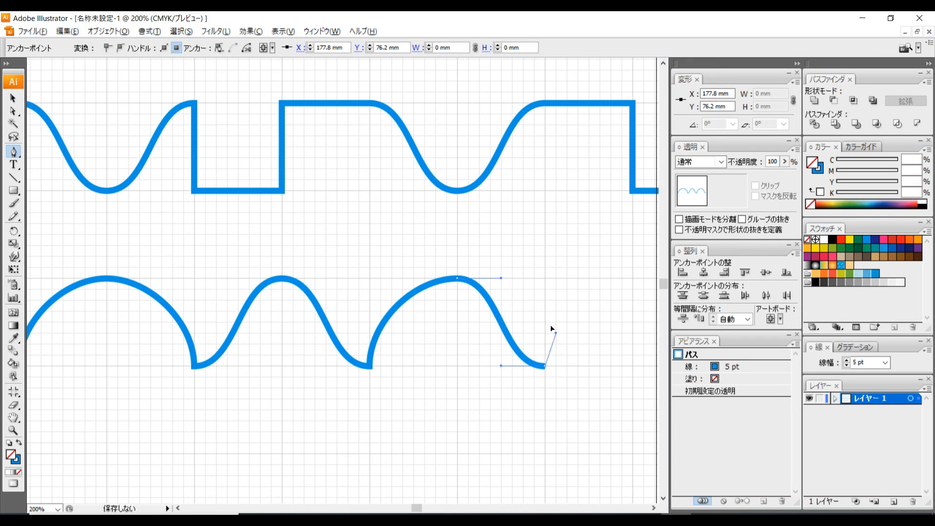
drag(598, 334, 478, 324)
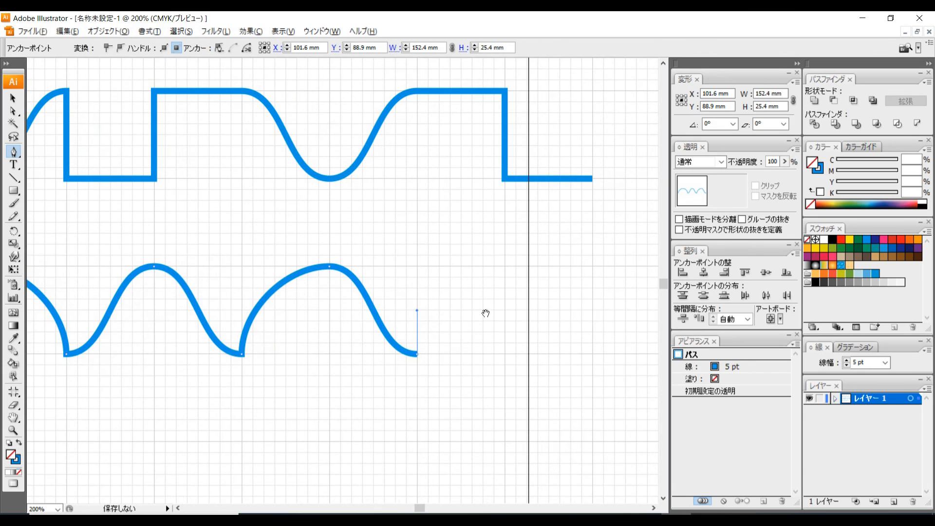
drag(505, 266, 546, 268)
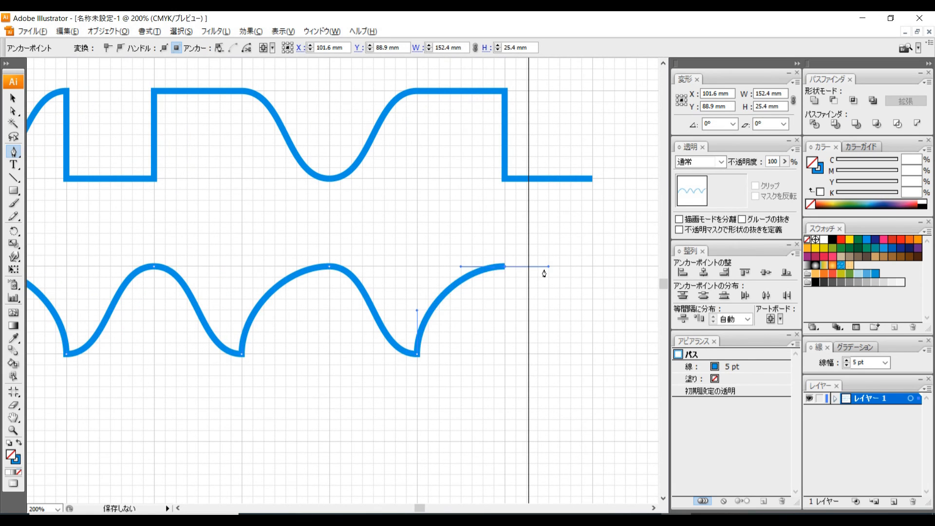
ctrl+click(536, 305)
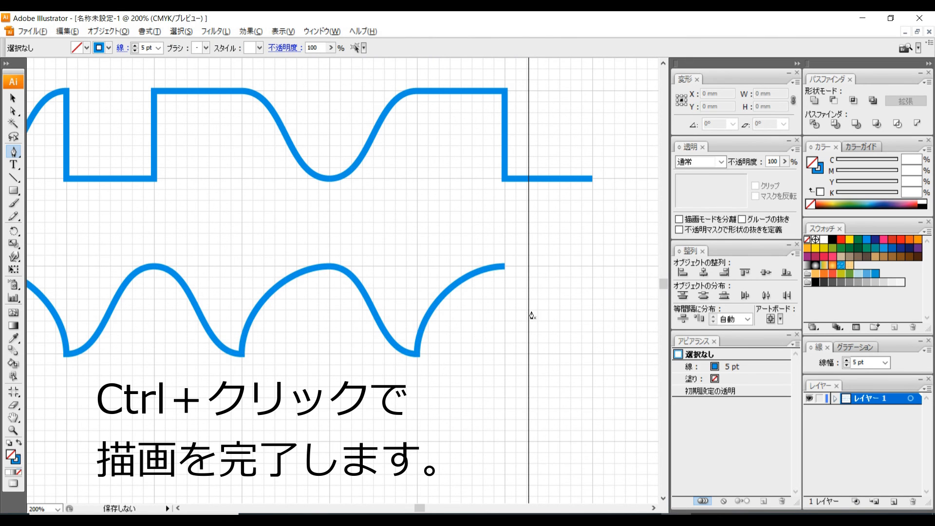
scroll(531, 312, down, 1)
scroll(530, 313, down, 1)
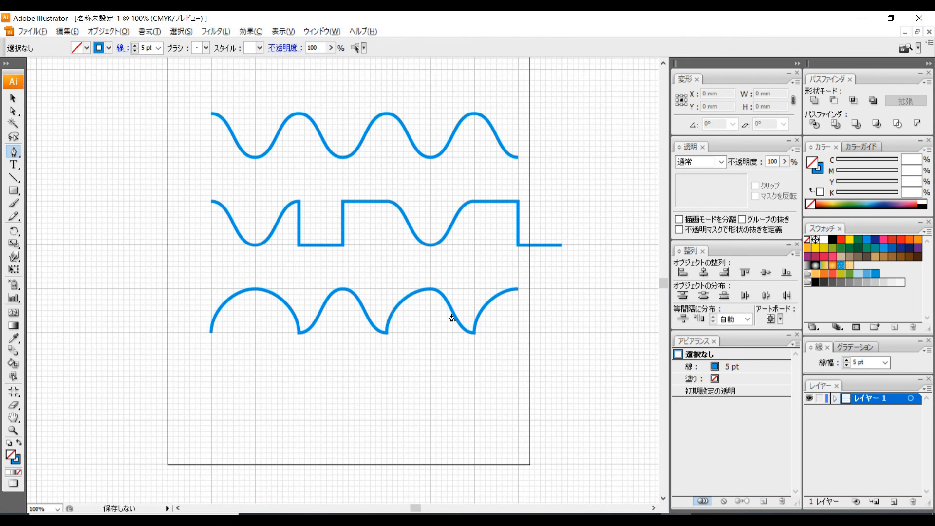
drag(357, 290, 362, 344)
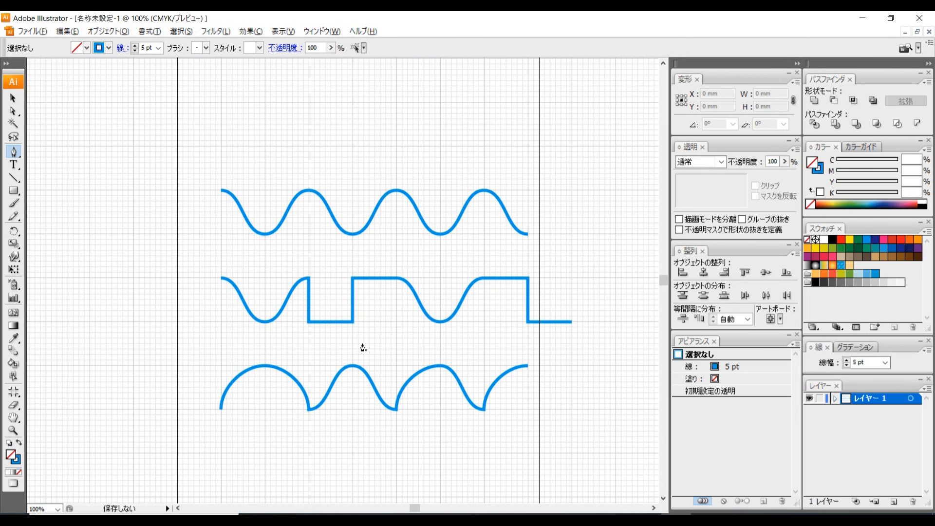